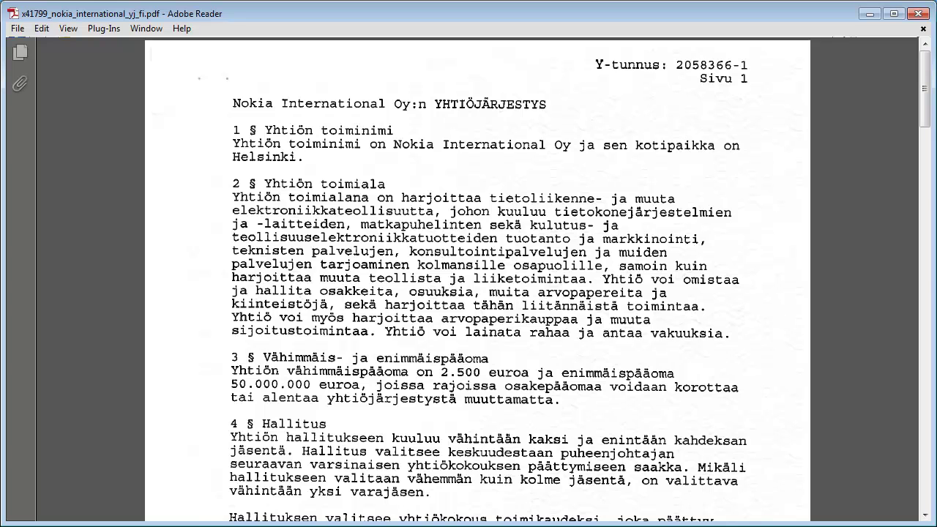
- Page through the scanned Nokia PDF and back, then mark section 6 to show it is an image
key(Page_Down)
key(Page_Down)
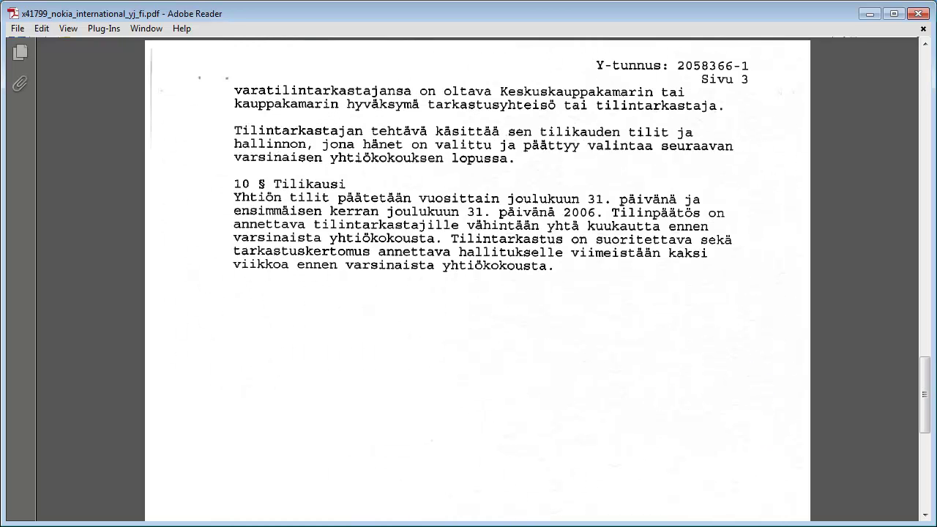
key(Page_Down)
key(Page_Up)
key(Page_Up)
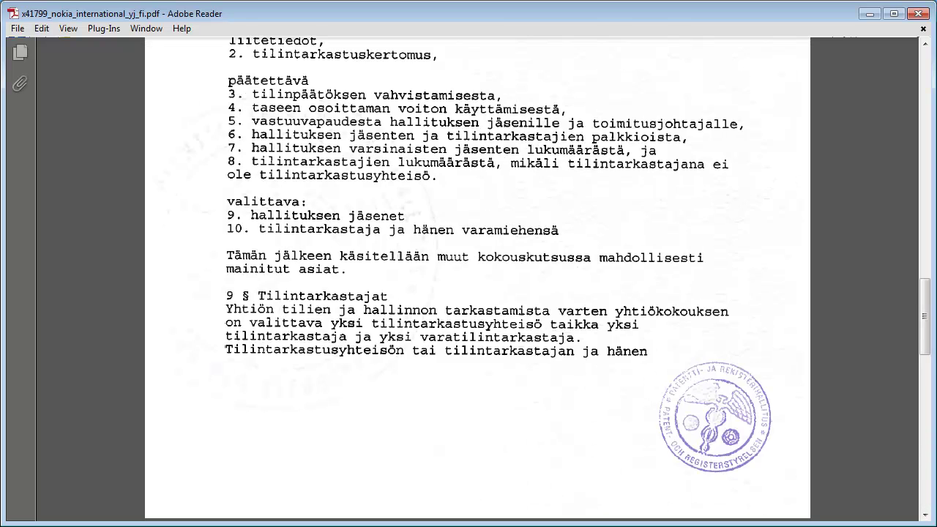
key(Page_Up)
key(Page_Up)
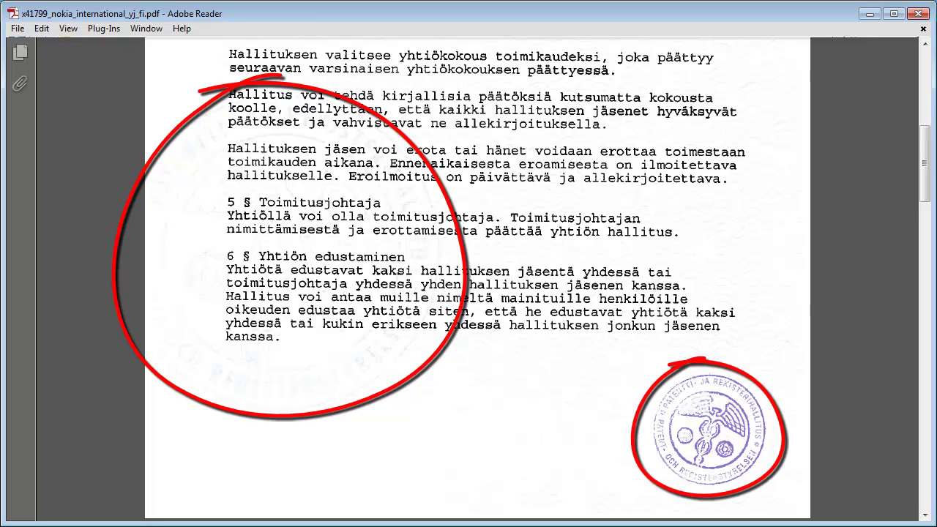
mouse_move(257, 256)
mouse_down()
mouse_move(274, 257)
mouse_move(410, 348)
mouse_up()
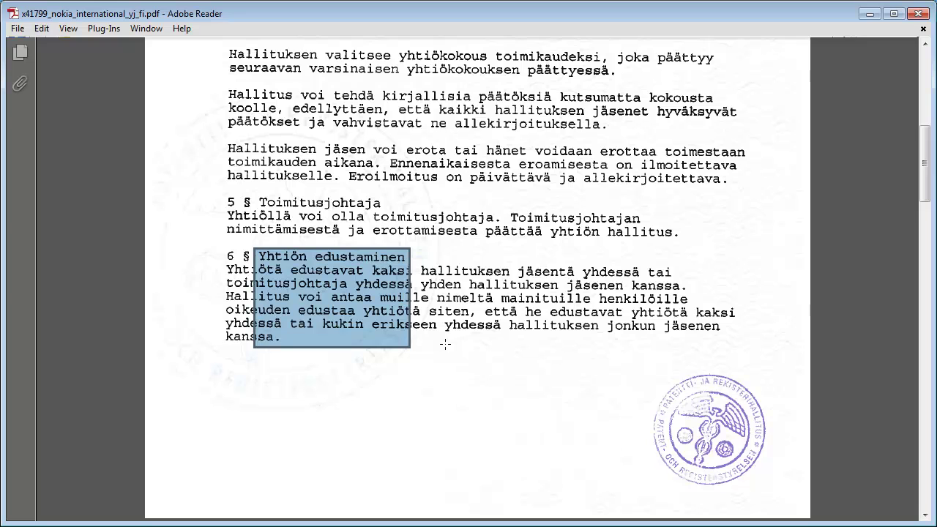
- Clear the section 6 selection and view the PDF's document properties
click(446, 344)
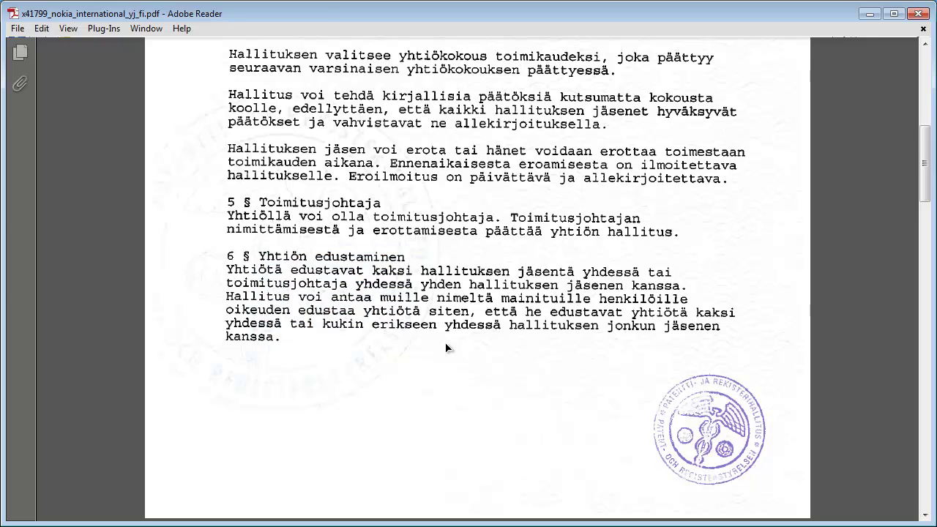
click(19, 31)
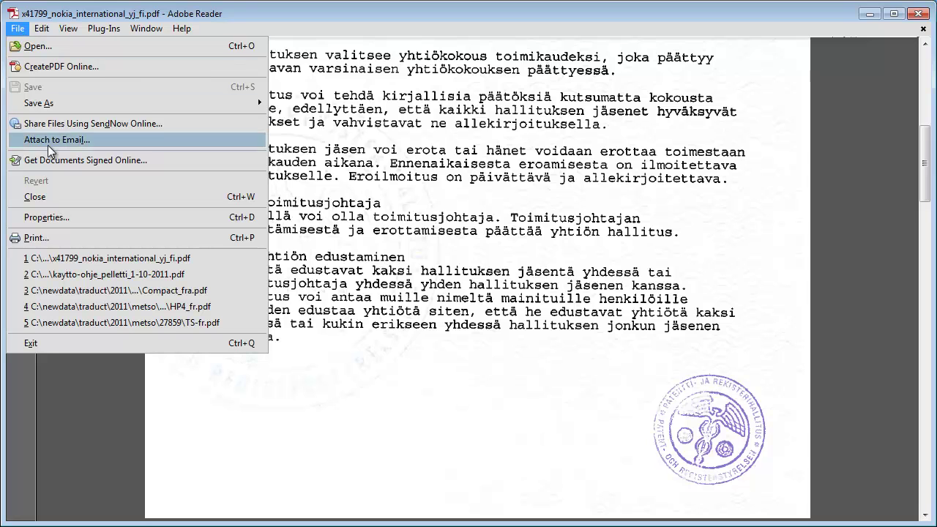
click(56, 222)
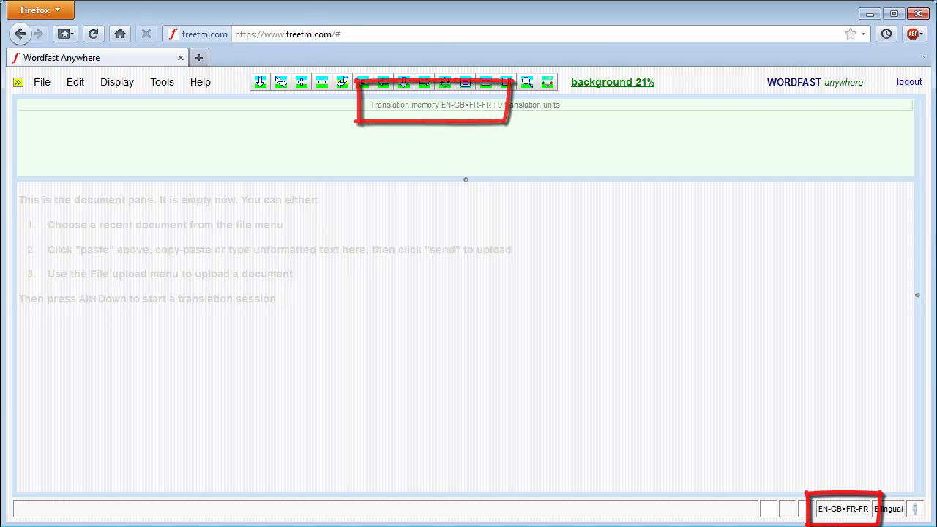
- Choose the fi-fi>en-gb translation memory in Setup and save the workspace settings
click(547, 83)
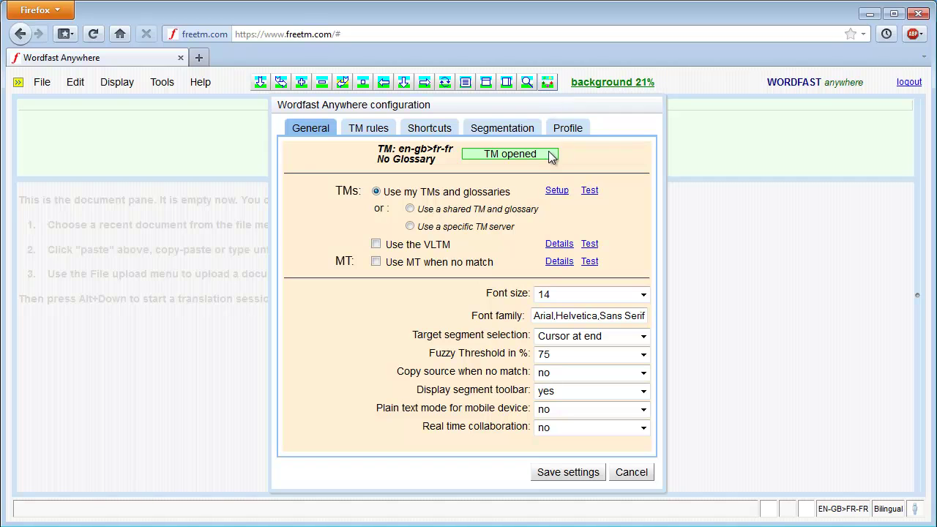
click(557, 190)
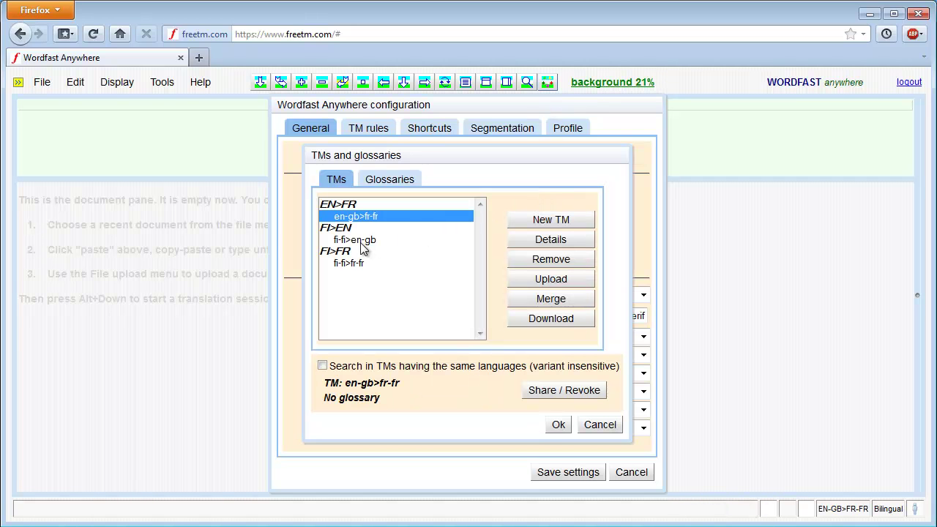
click(353, 241)
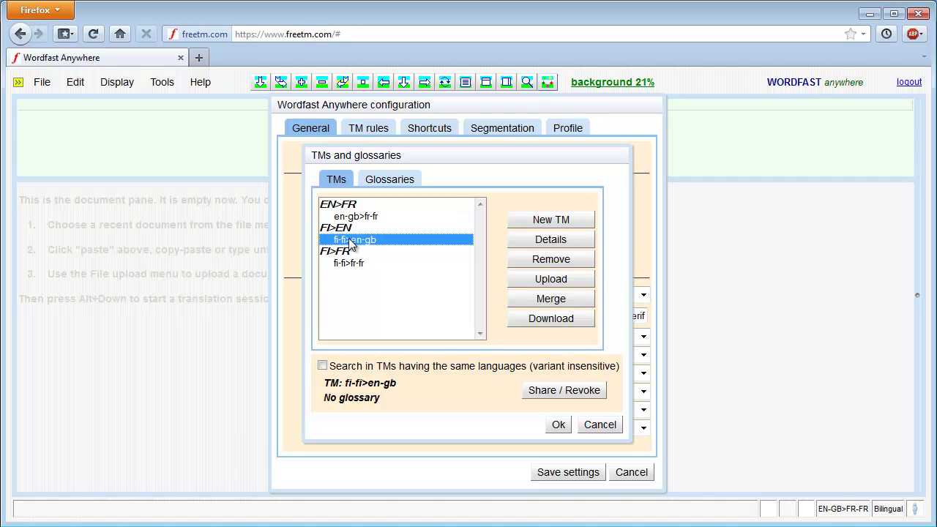
click(558, 426)
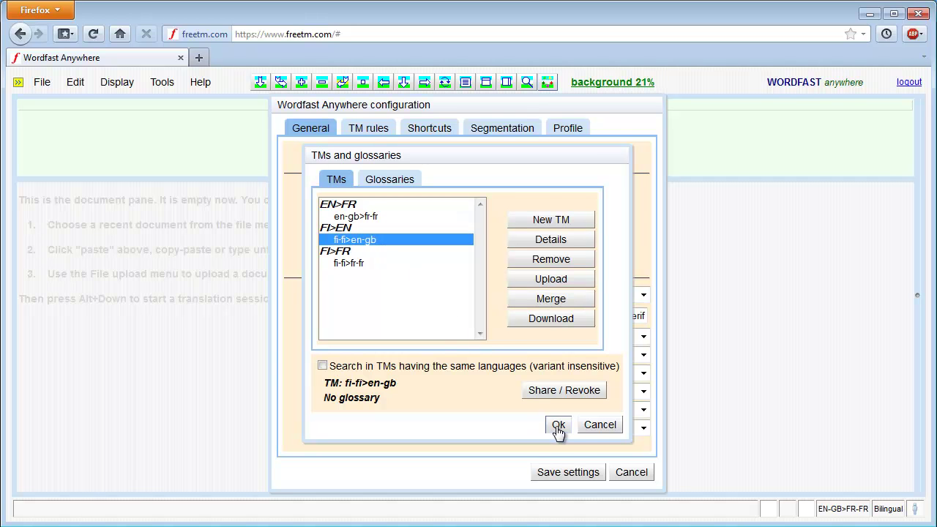
click(569, 473)
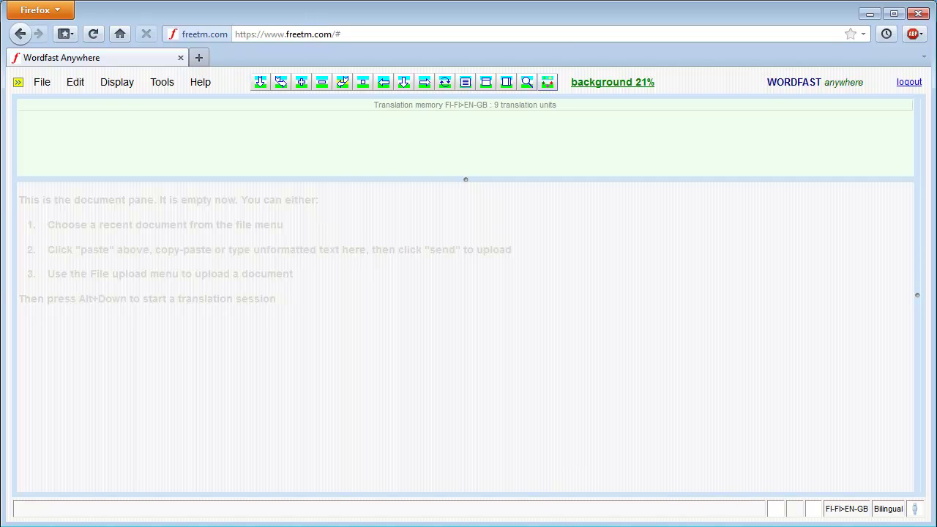
- Upload and submit x41799_nokia_international_yj_fi.pdf for OCR conversion
click(42, 86)
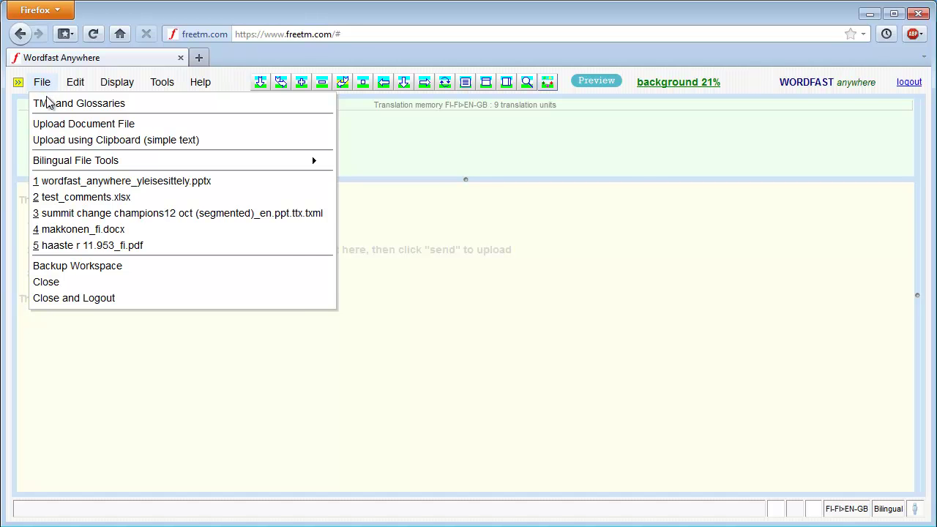
click(56, 125)
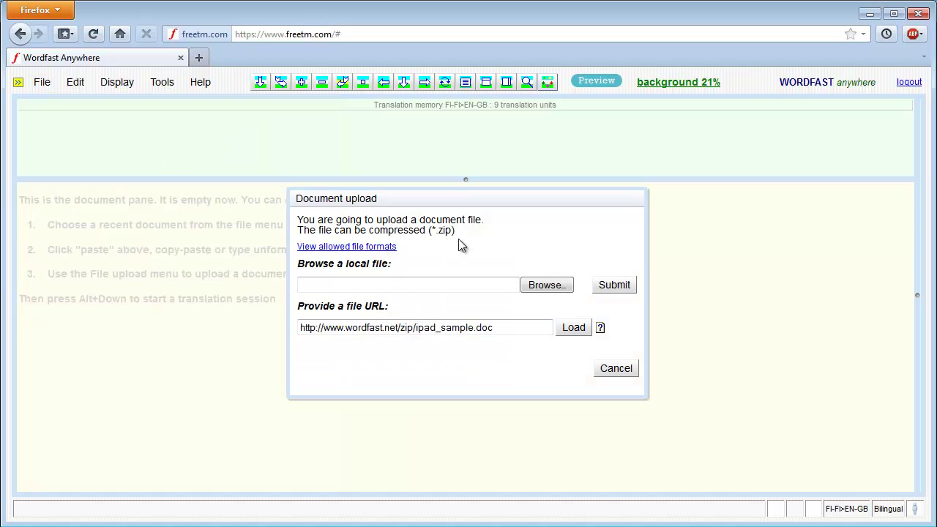
click(551, 285)
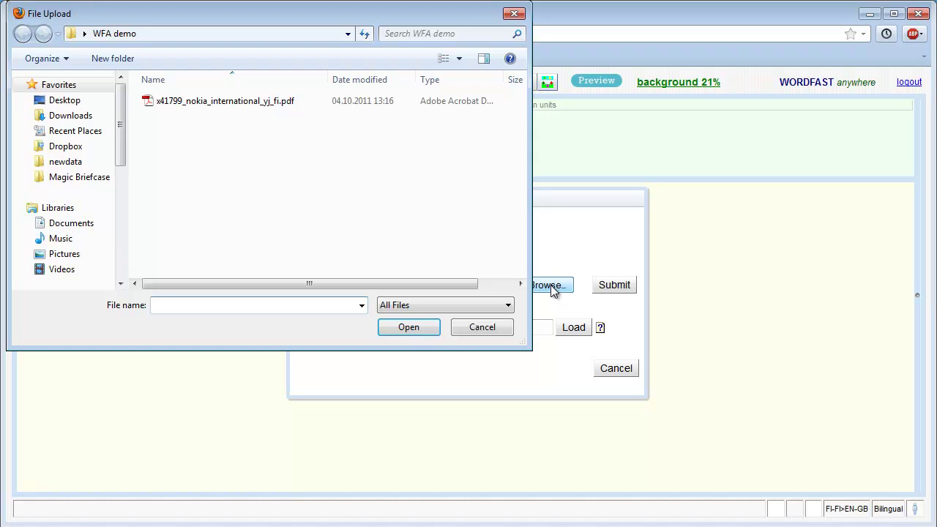
click(204, 101)
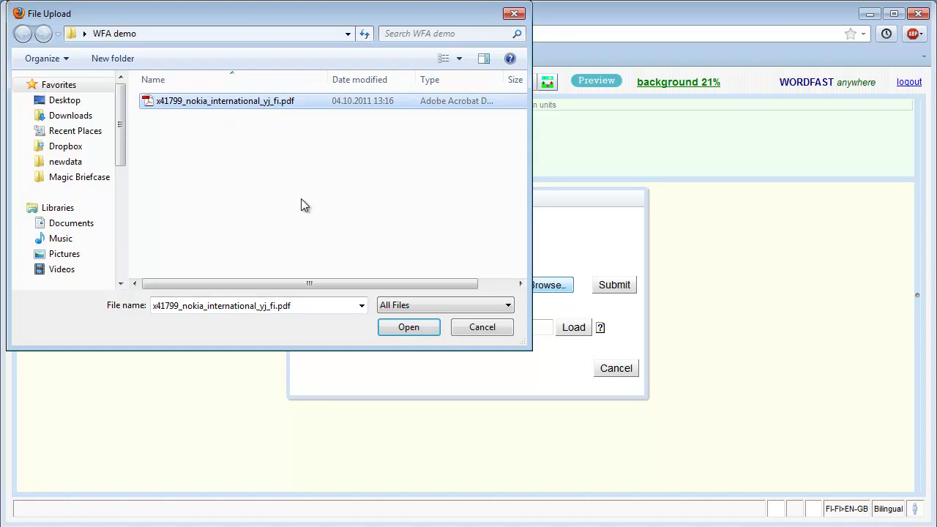
click(403, 330)
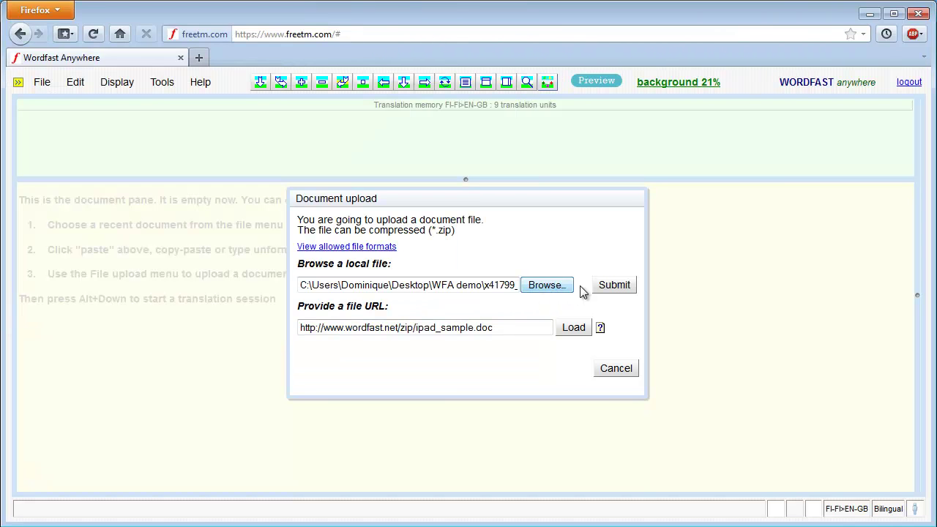
click(617, 280)
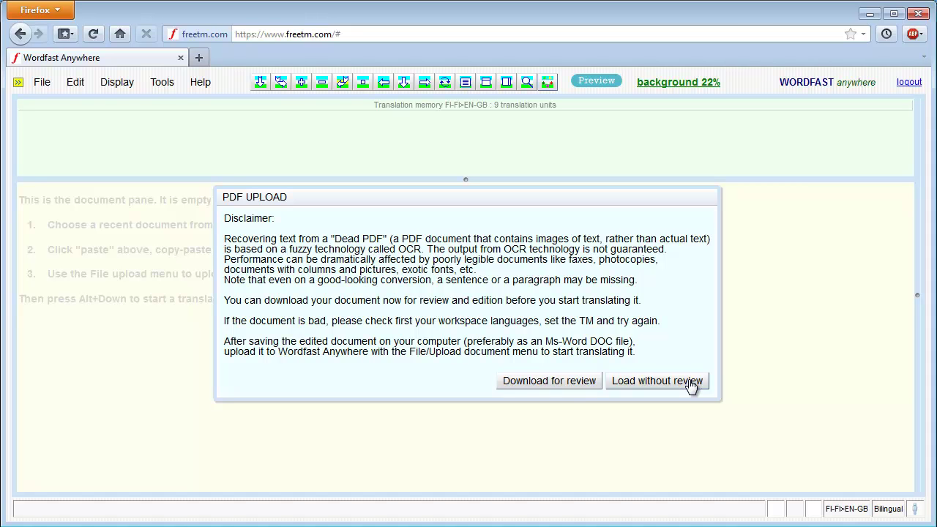
- Load the OCR result without reviewing it and scroll through the converted Finnish text
click(692, 386)
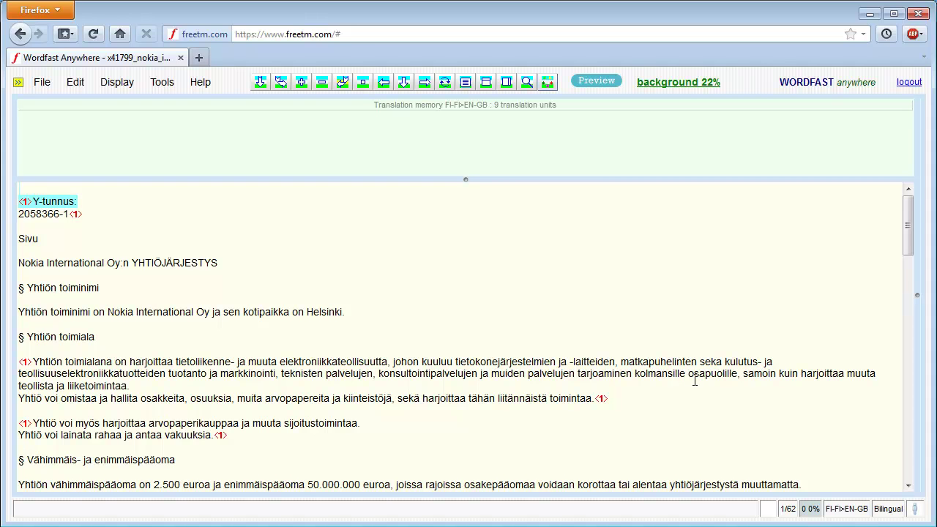
click(908, 486)
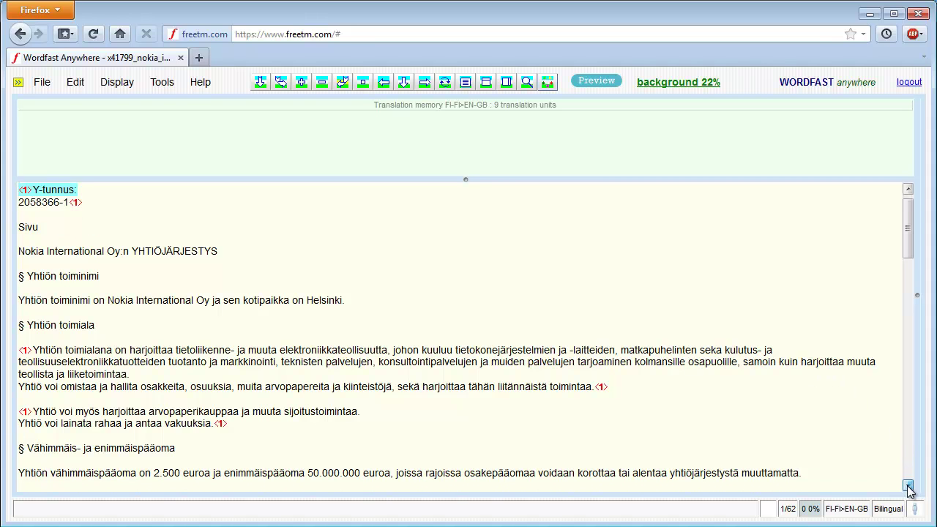
drag(908, 486, 908, 486)
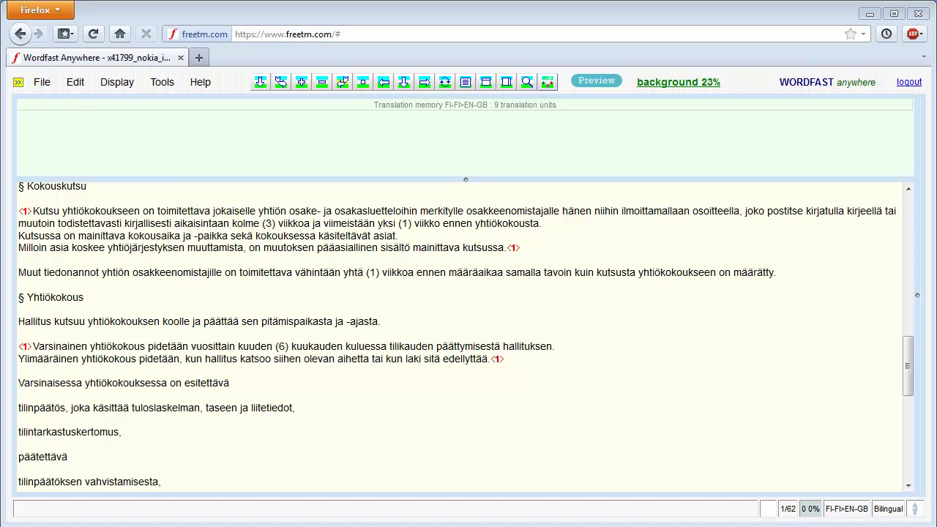
- Download the current document, accepting the untranslated-document confirmation
click(41, 84)
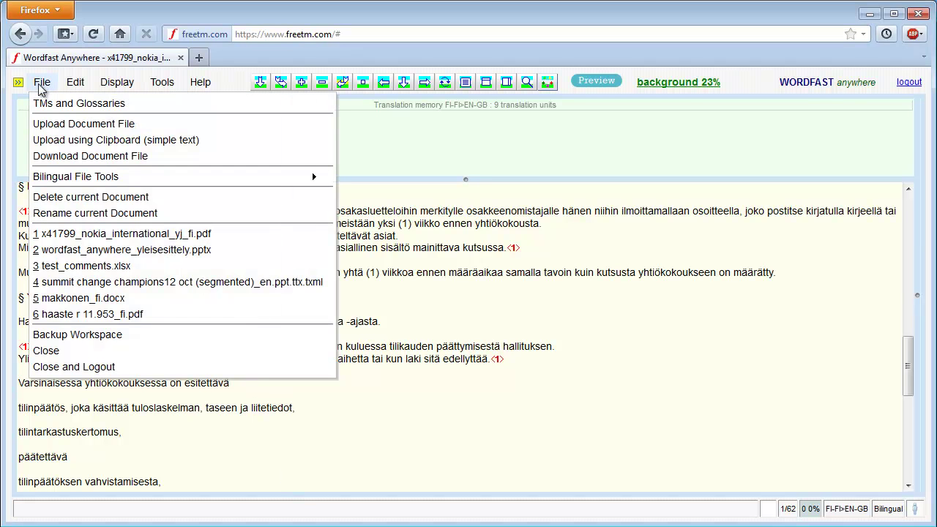
click(85, 157)
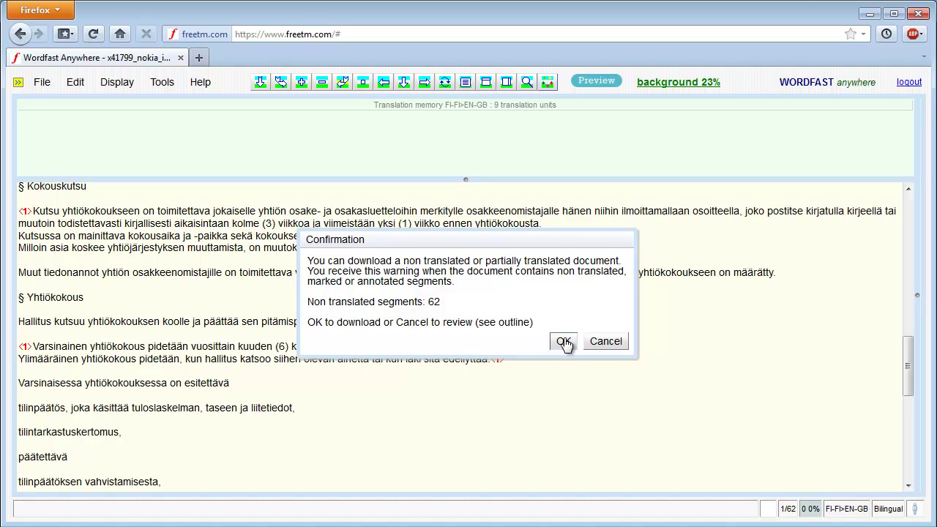
click(561, 341)
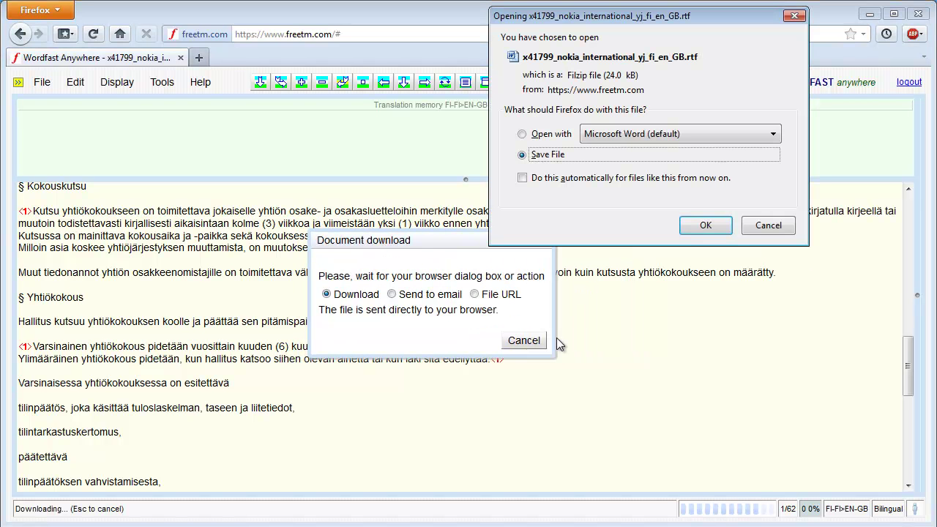
- Save the RTF download and open x41799_nokia_international_yj_fi_en_GB.rtf in Word
click(703, 227)
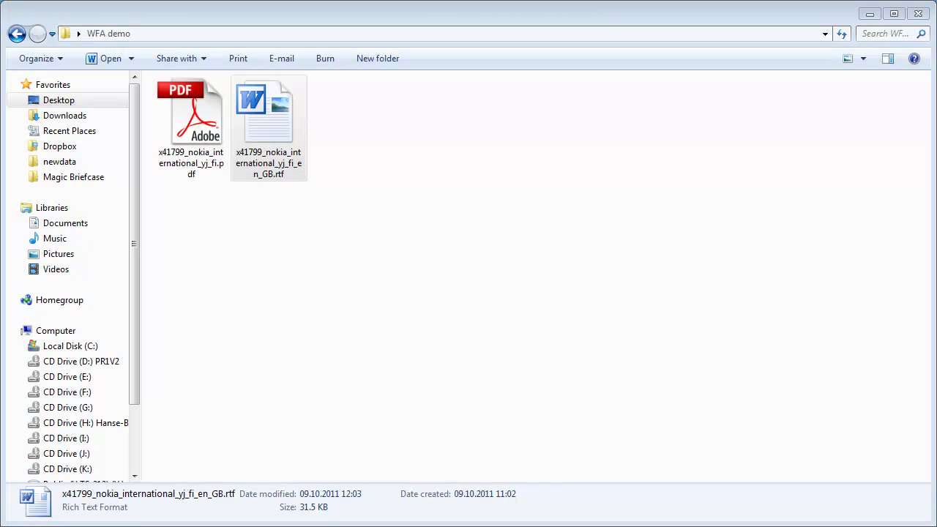
double_click(281, 121)
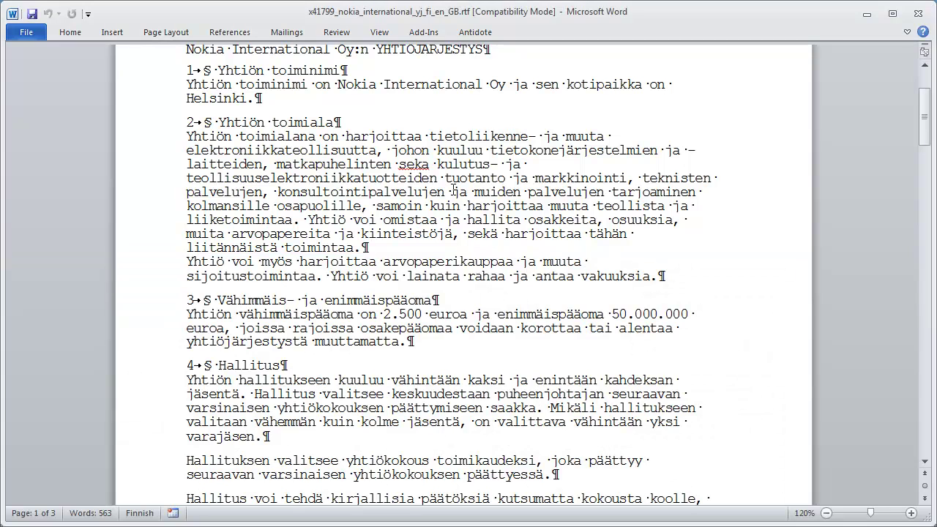
- Replace 'seka' with the spelling suggestion 'sekä', then scroll further down
right_click(415, 162)
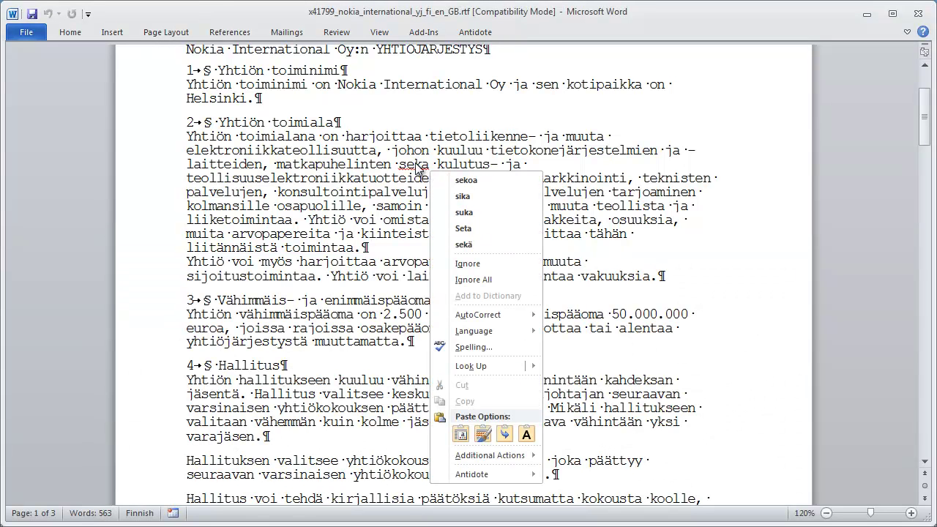
click(469, 247)
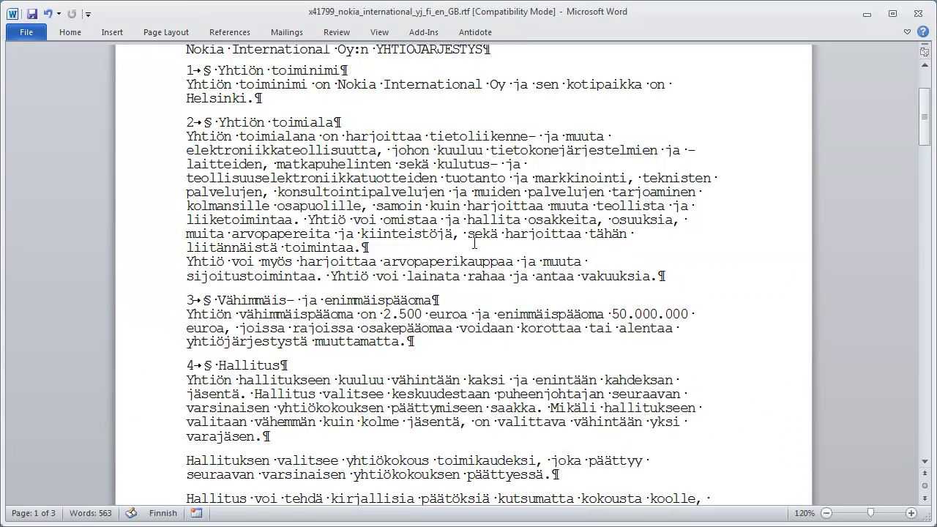
scroll(474, 245, down, 10)
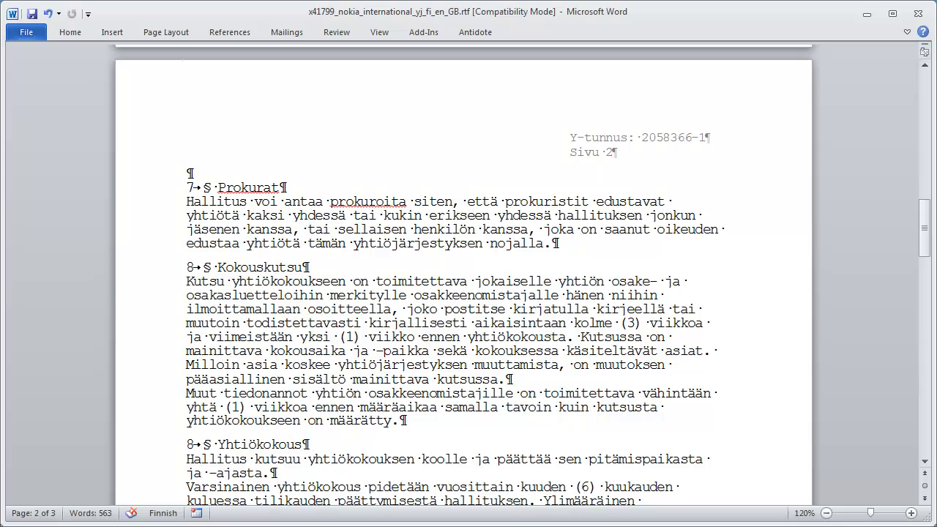
- Copy all the text and paste it into blank Document1 with Keep Text Only
key(ctrl+a)
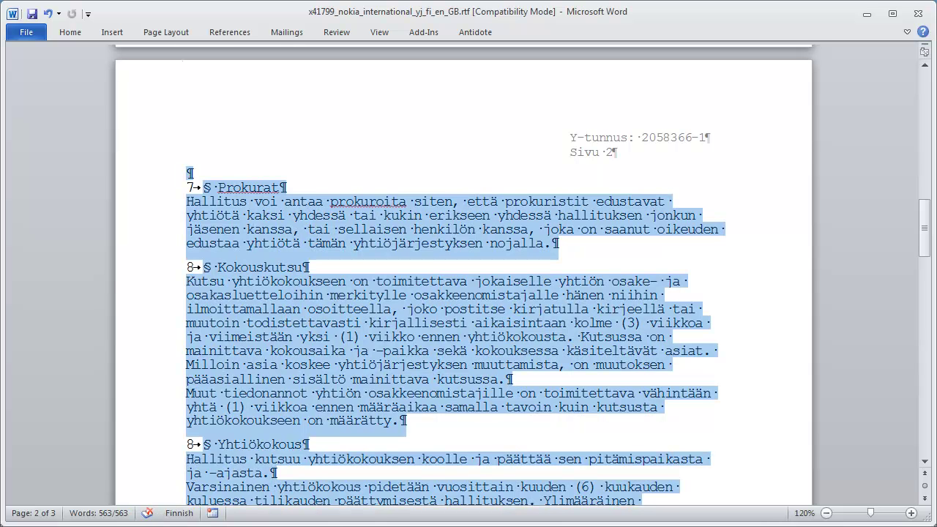
right_click(315, 325)
right_click(282, 199)
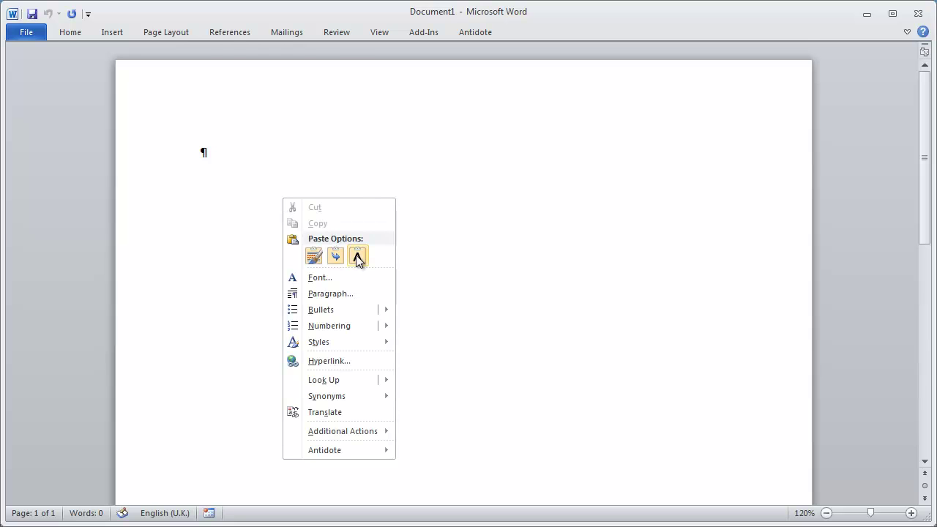
click(357, 257)
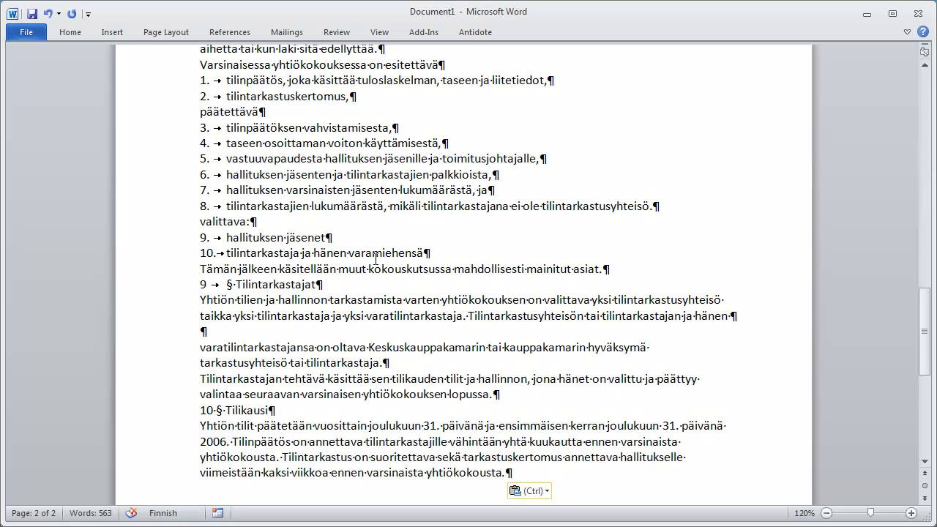
- Add blank lines after 'Helsinki.', 'vakuuksia.' and 'muuttamatta.' to separate articles 1–4
key(ctrl+Home)
key(Down)
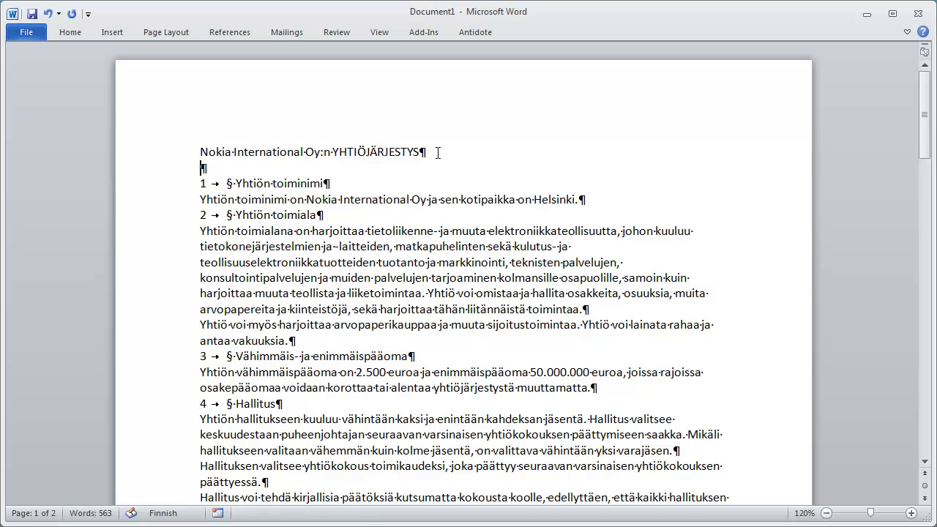
click(606, 198)
key(Return)
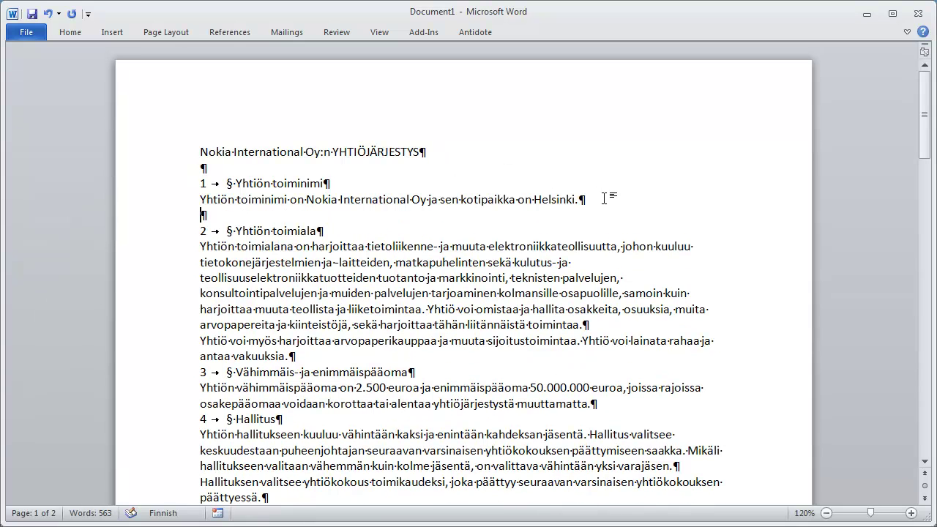
click(346, 357)
key(Return)
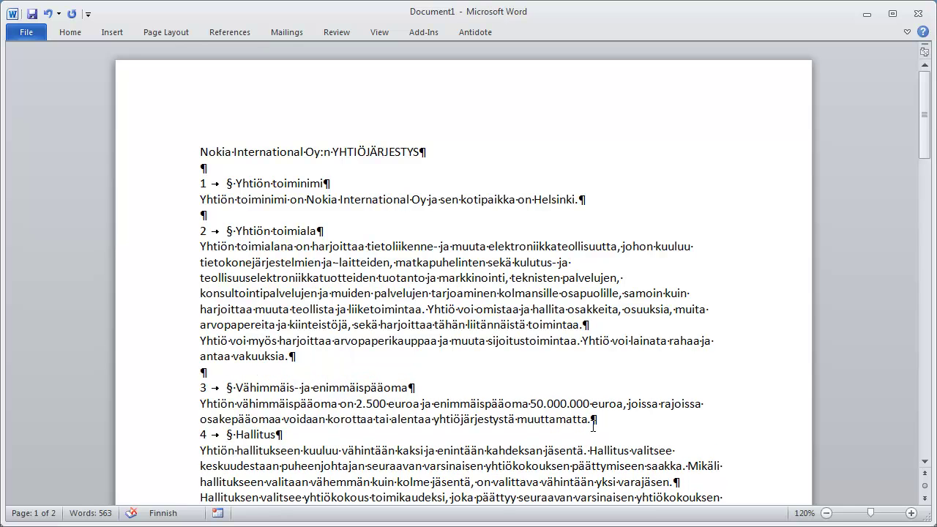
click(616, 418)
key(Return)
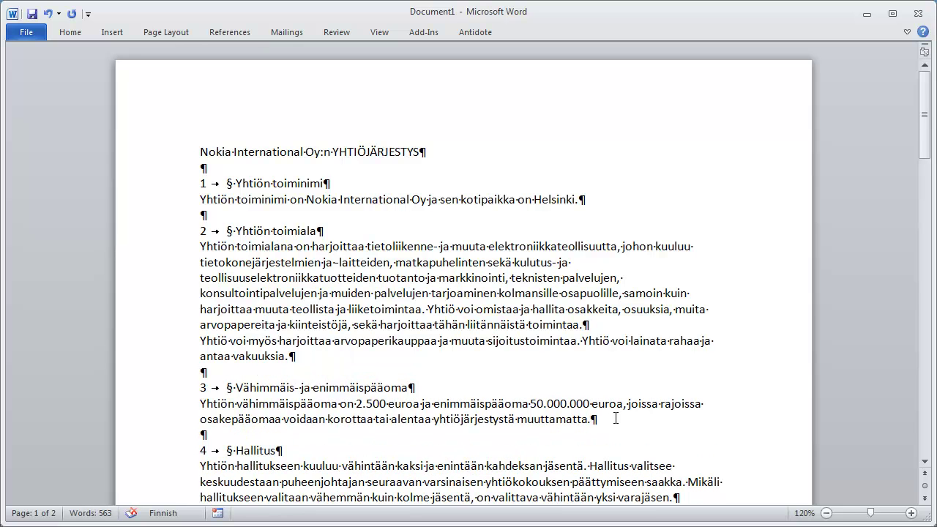